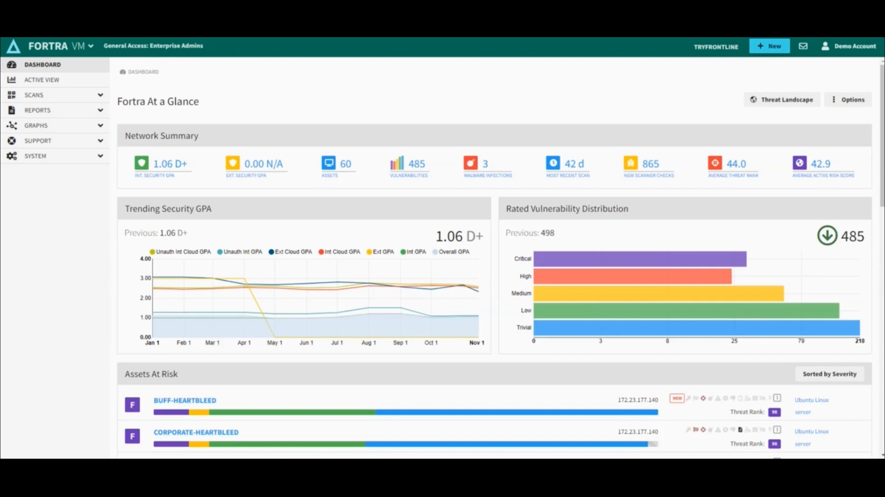
Step: Start a new user and fill in the user's full name and email address
{"action": "left_click", "coordinate": [769, 46]}
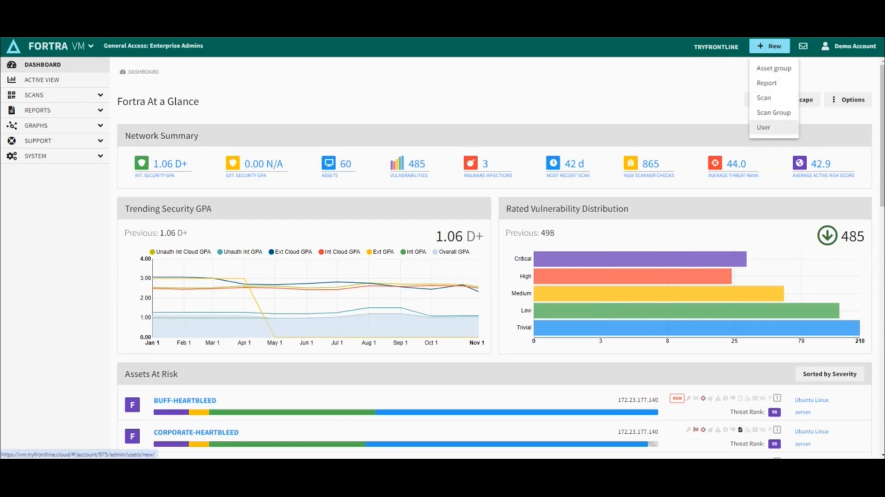
{"action": "left_click", "coordinate": [765, 127]}
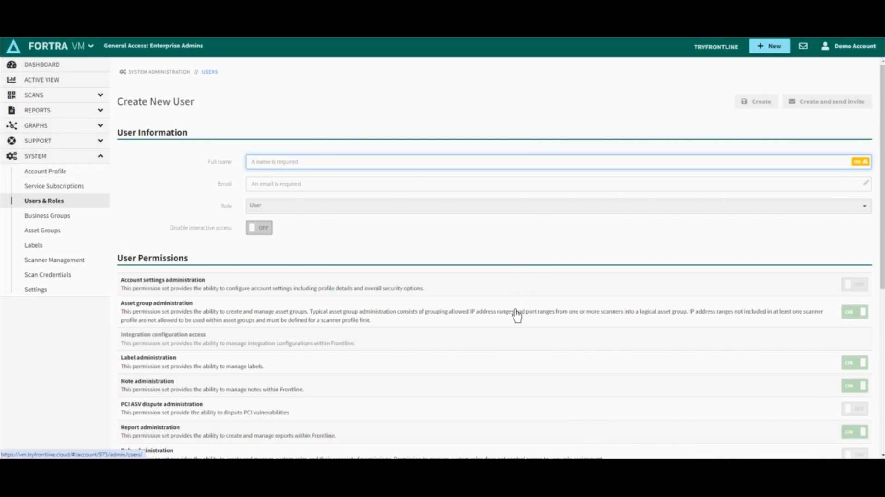
{"action": "key", "text": "alt+Left"}
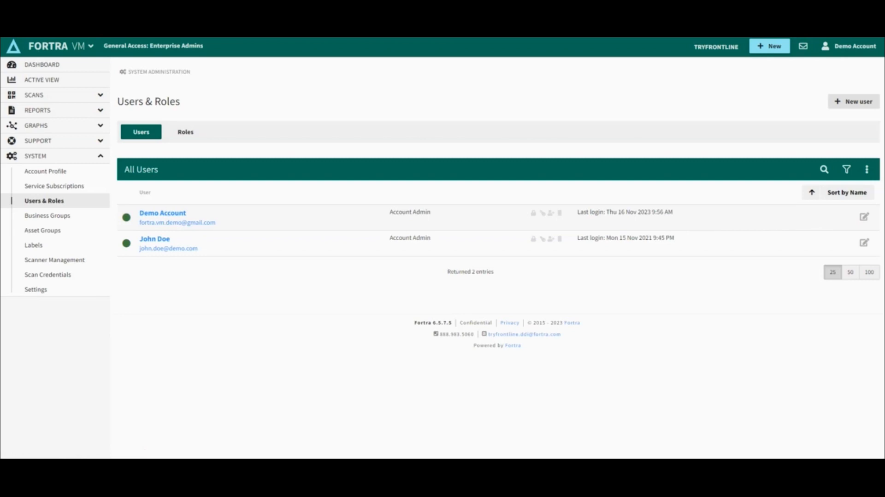
{"action": "key", "text": "alt+Right"}
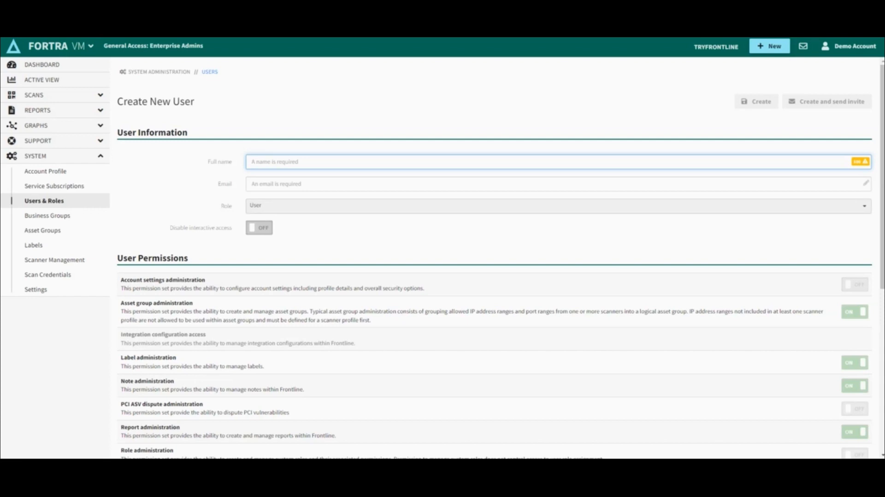
{"action": "type", "text": "Demo Account"}
{"action": "key", "text": "Tab"}
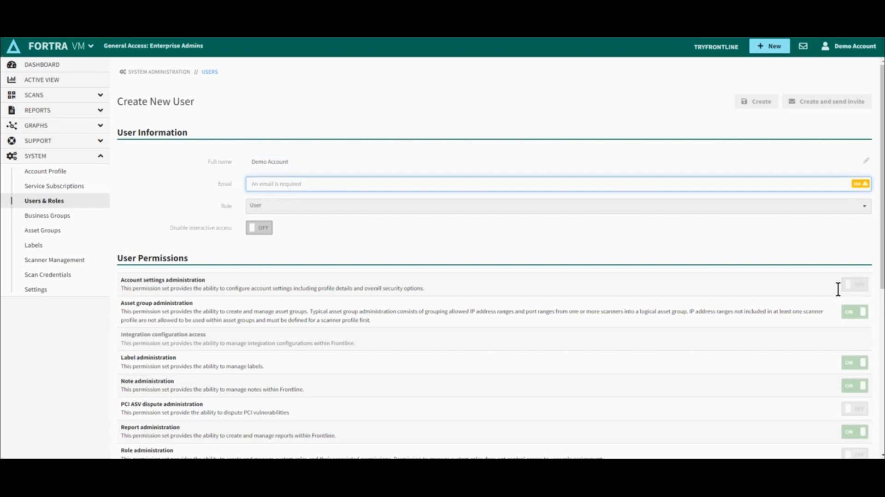
{"action": "type", "text": "Demo@test.com"}
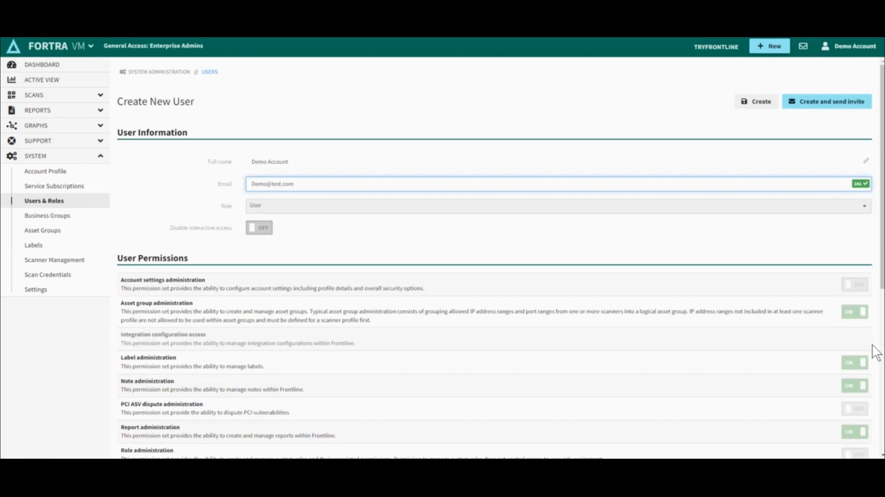
Step: Assign the Account Admin role to the new user and review the permissions it grants
{"action": "left_click", "coordinate": [558, 206]}
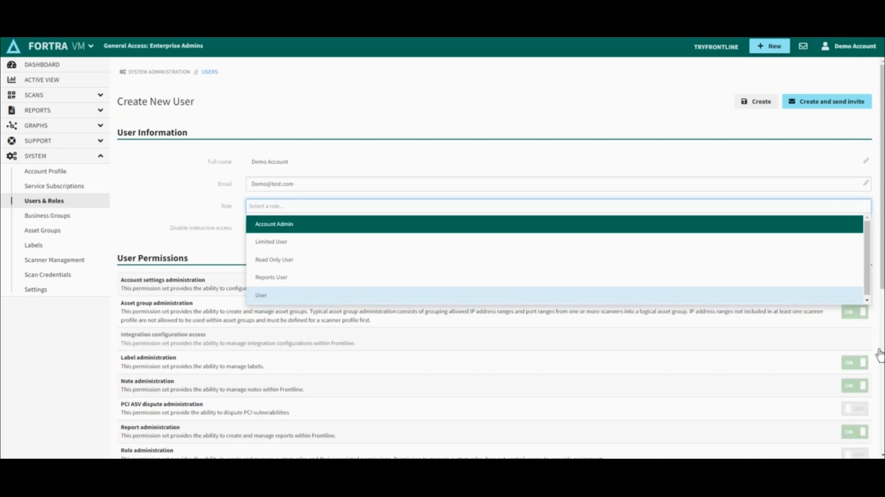
{"action": "key", "text": "Down"}
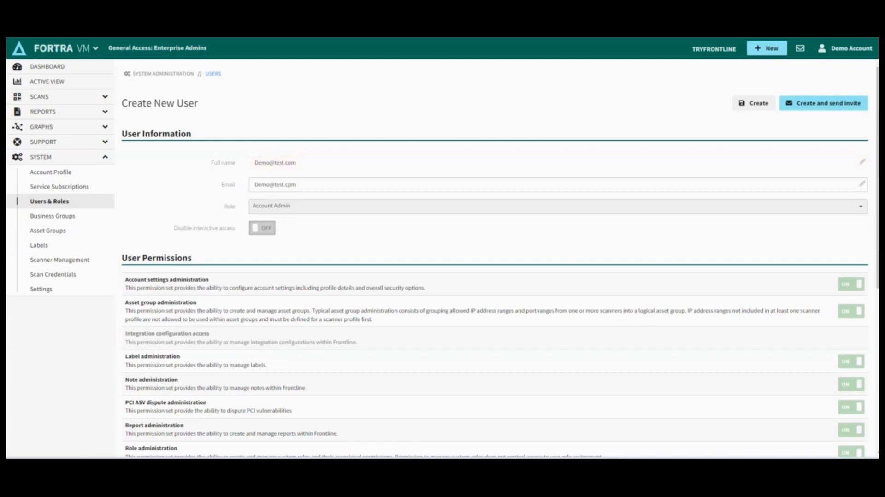
{"action": "scroll", "coordinate": [852, 193], "scroll_direction": "down", "scroll_amount": 3}
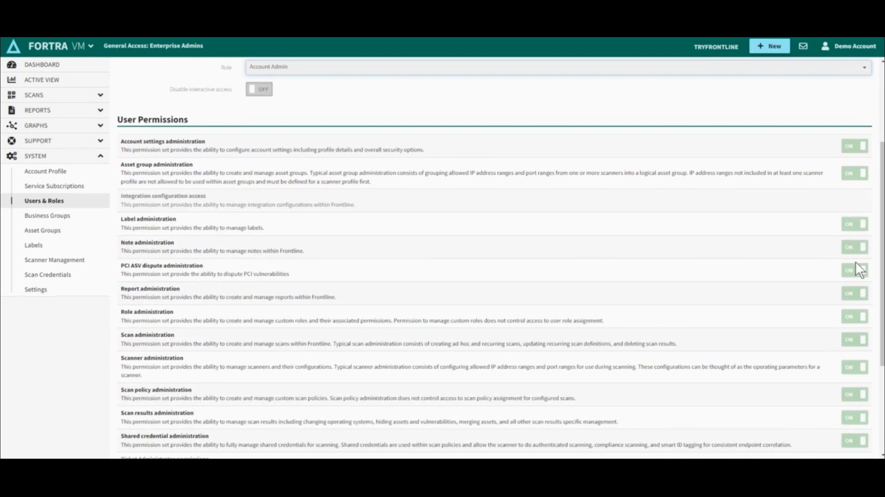
{"action": "scroll", "coordinate": [862, 353], "scroll_direction": "up", "scroll_amount": 1}
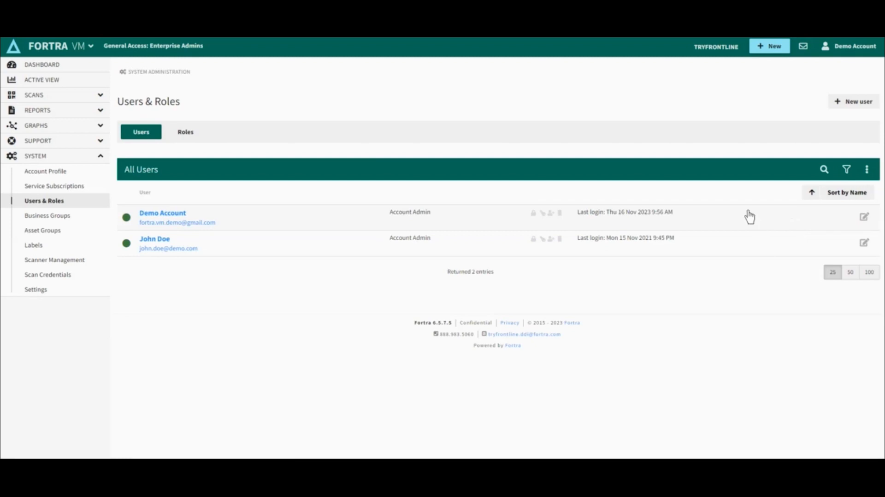
Step: Start a new custom role named "Test Role" with the description "Test description"
{"action": "left_click", "coordinate": [185, 132]}
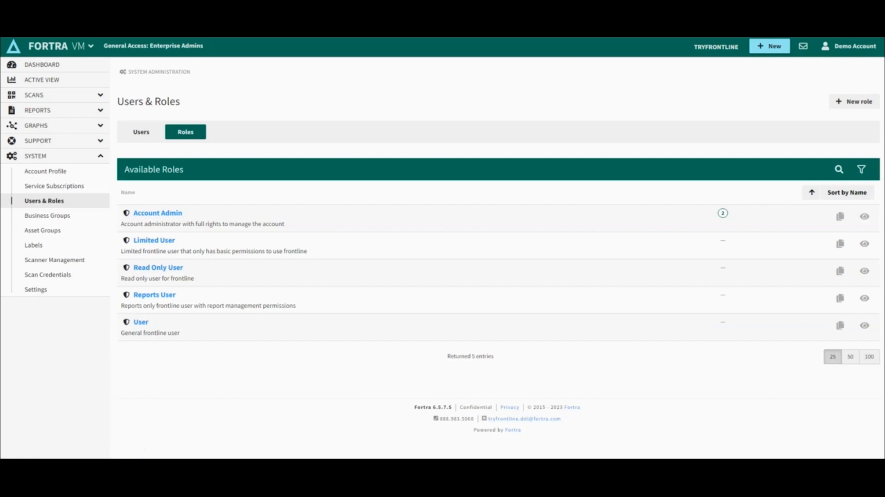
{"action": "left_click", "coordinate": [854, 101]}
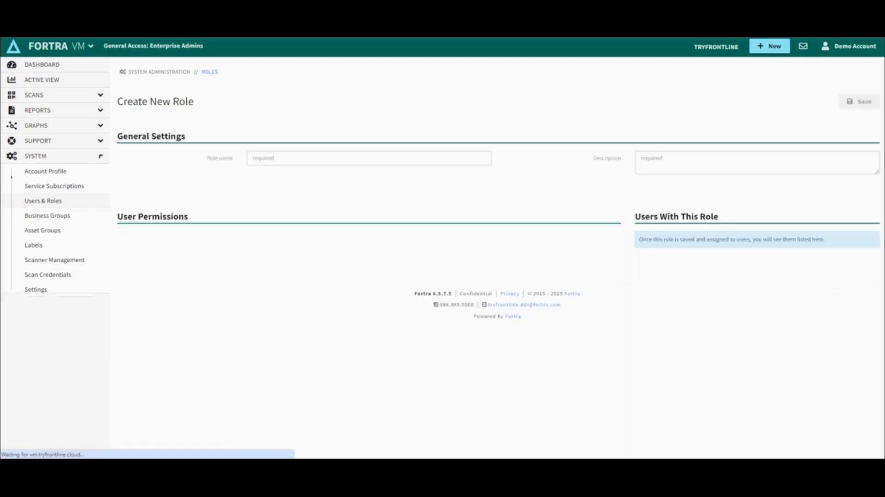
{"action": "left_click", "coordinate": [366, 158]}
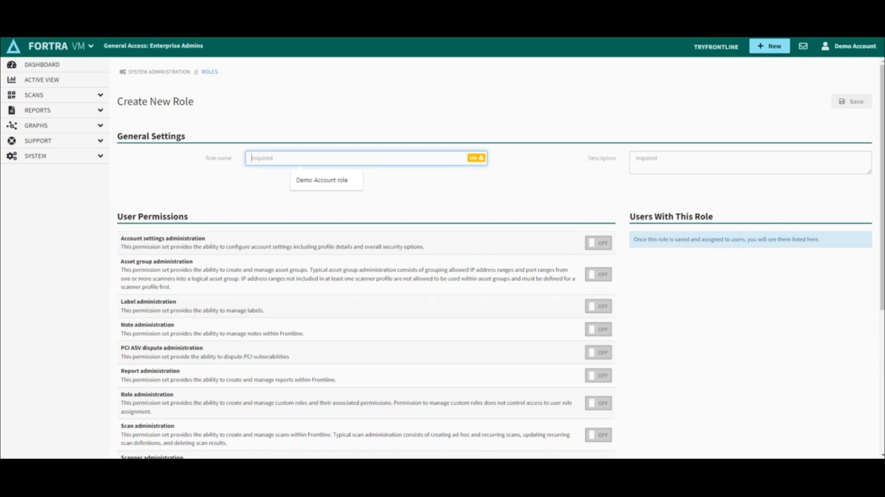
{"action": "type", "text": "Test Role"}
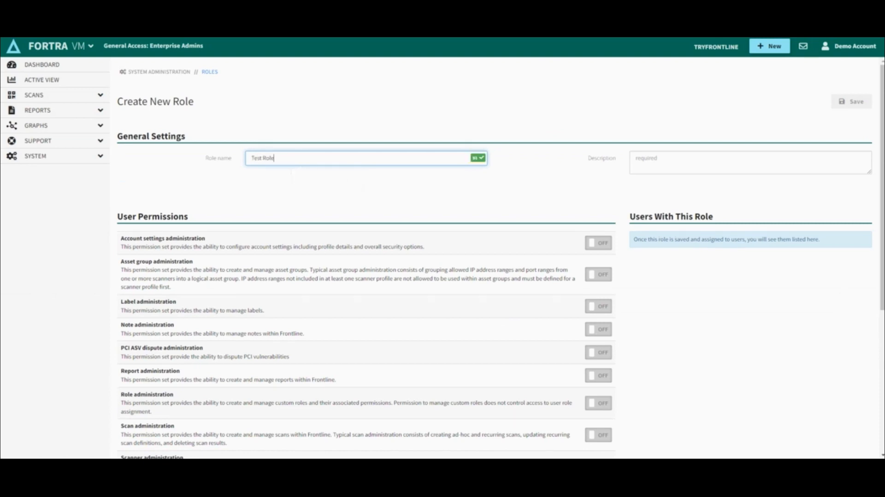
{"action": "left_click", "coordinate": [750, 163]}
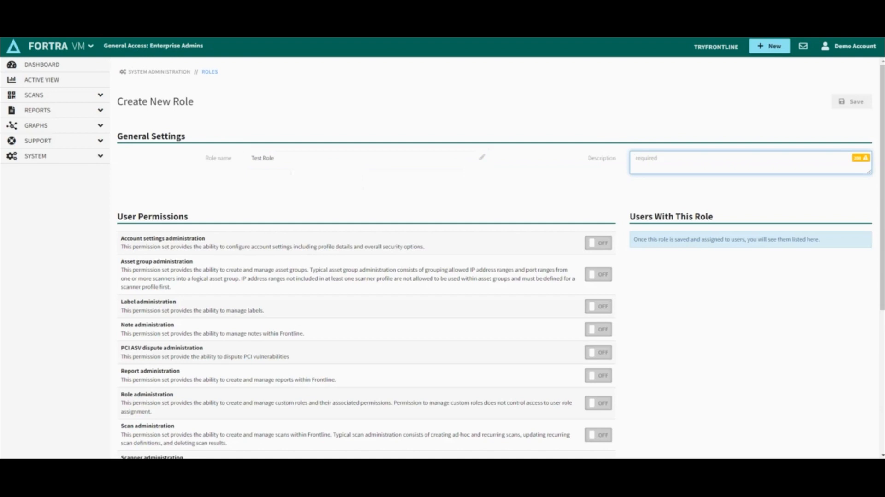
{"action": "type", "text": "Test des"}
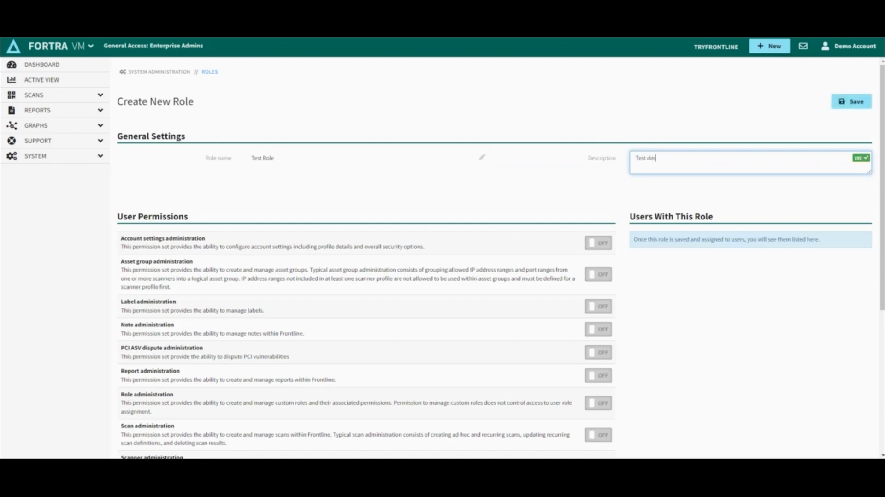
{"action": "type", "text": "criptionn"}
{"action": "key", "text": "BackSpace"}
{"action": "key", "text": "BackSpace"}
Step: Enable PCI ASV dispute, role, scanner and scan policy administration for Test Role and save the role
{"action": "scroll", "coordinate": [495, 258], "scroll_direction": "down", "scroll_amount": 2}
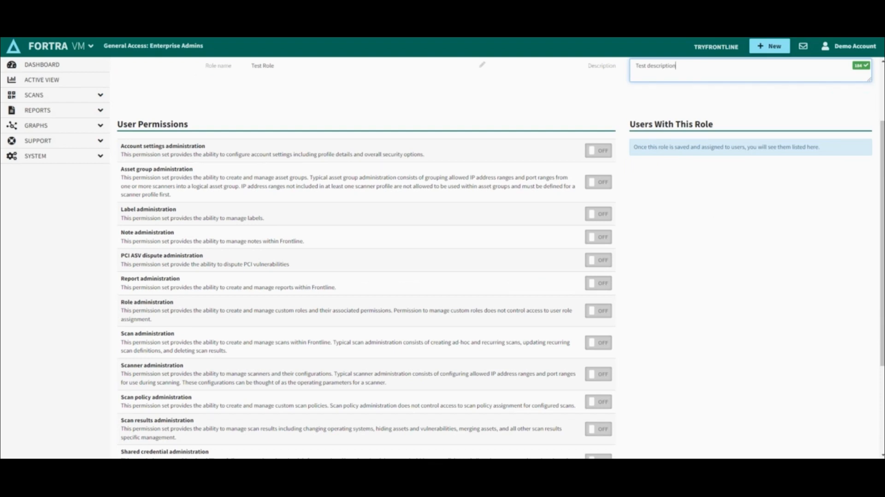
{"action": "left_click", "coordinate": [598, 260]}
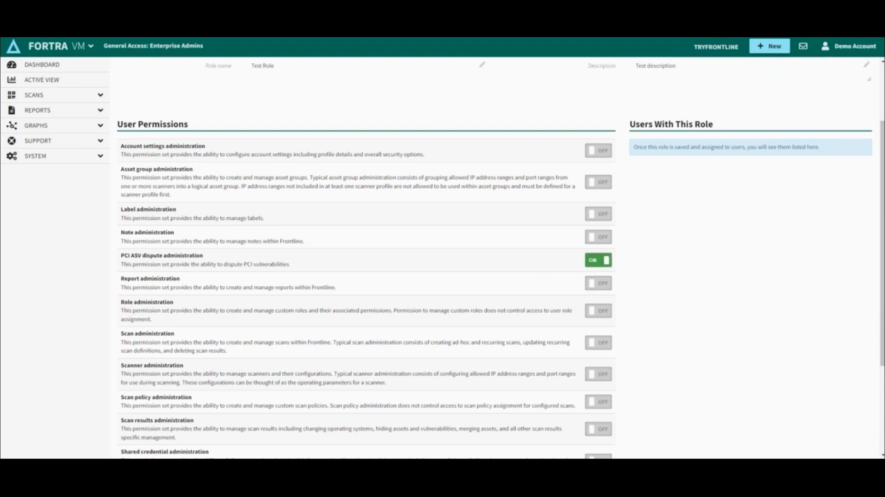
{"action": "left_click", "coordinate": [598, 311]}
{"action": "left_click", "coordinate": [598, 374]}
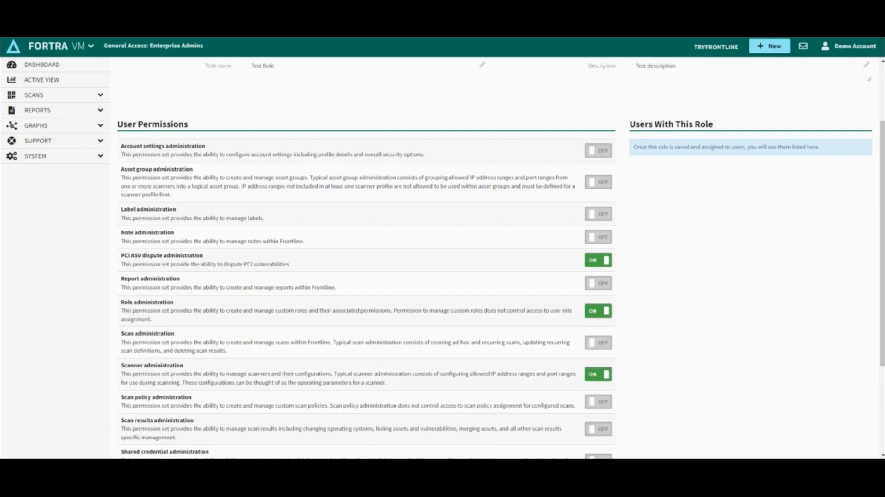
{"action": "left_click", "coordinate": [598, 402]}
{"action": "scroll", "coordinate": [599, 402], "scroll_direction": "up", "scroll_amount": 2}
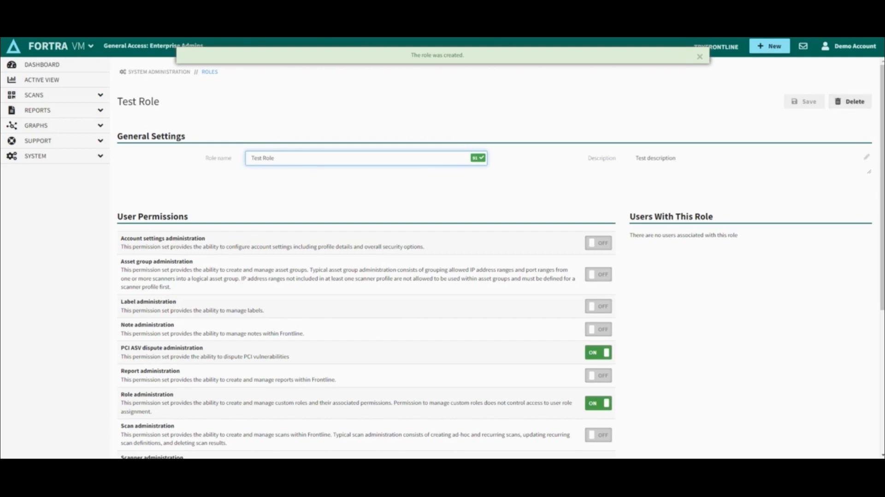
Step: Open Test Role from the list of available roles to review its permissions, and return to the dashboard
{"action": "left_click", "coordinate": [55, 156]}
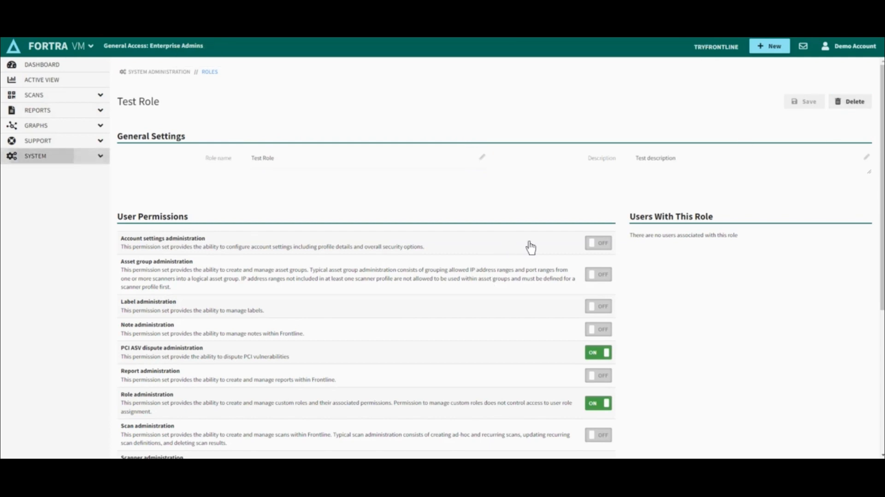
{"action": "left_click", "coordinate": [65, 201]}
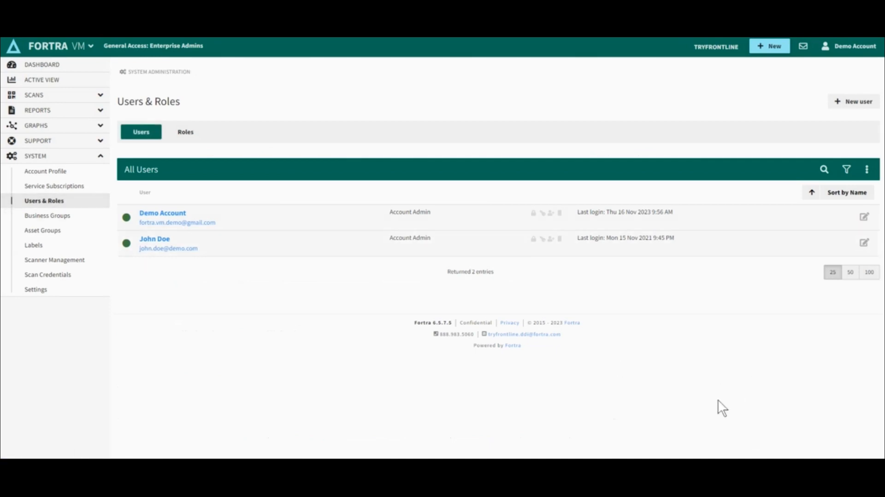
{"action": "left_click", "coordinate": [185, 132]}
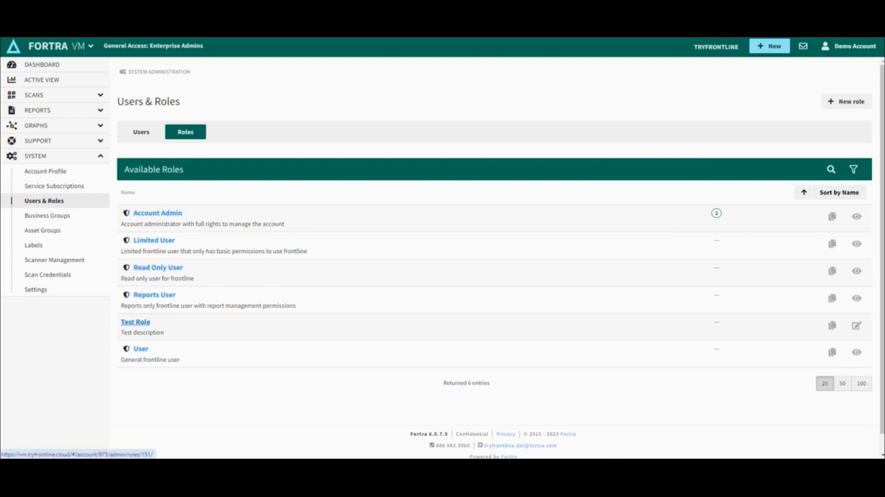
{"action": "left_click", "coordinate": [135, 322]}
{"action": "scroll", "coordinate": [461, 258], "scroll_direction": "down", "scroll_amount": 4}
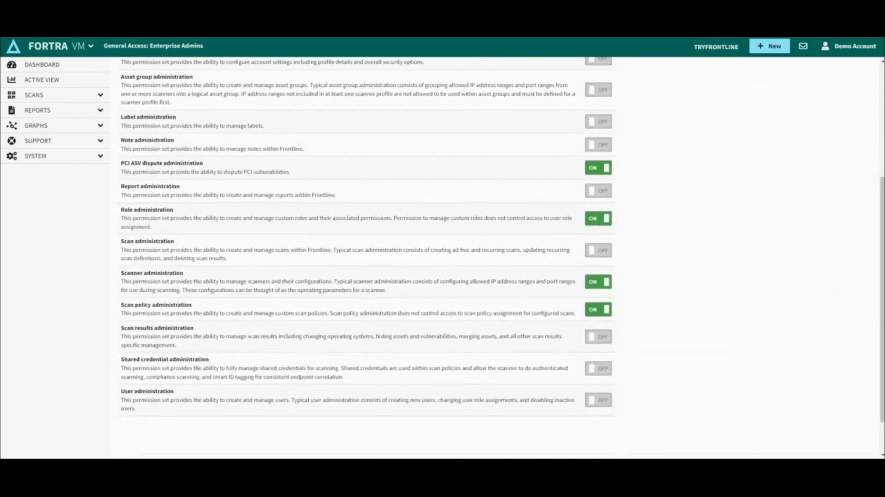
{"action": "scroll", "coordinate": [461, 258], "scroll_direction": "up", "scroll_amount": 4}
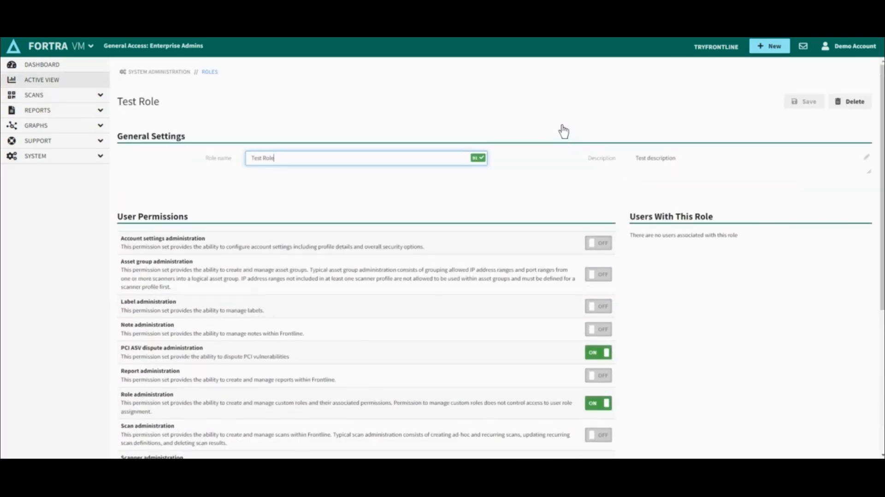
{"action": "left_click", "coordinate": [43, 65]}
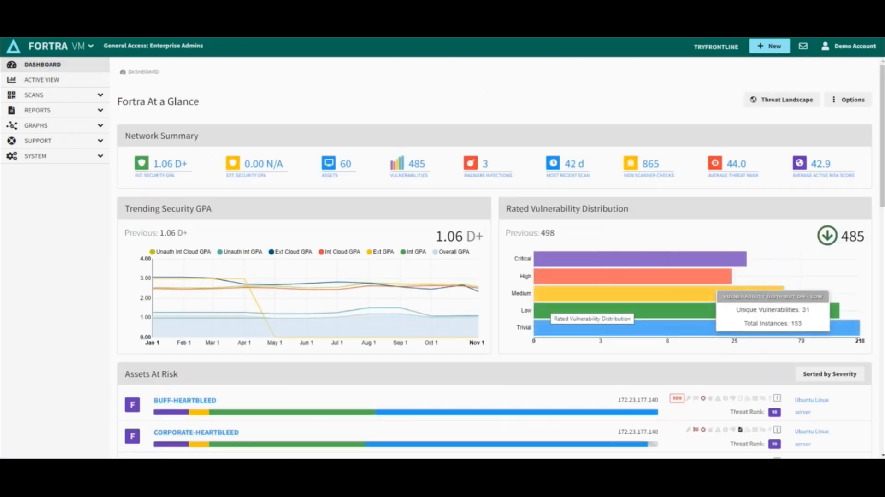